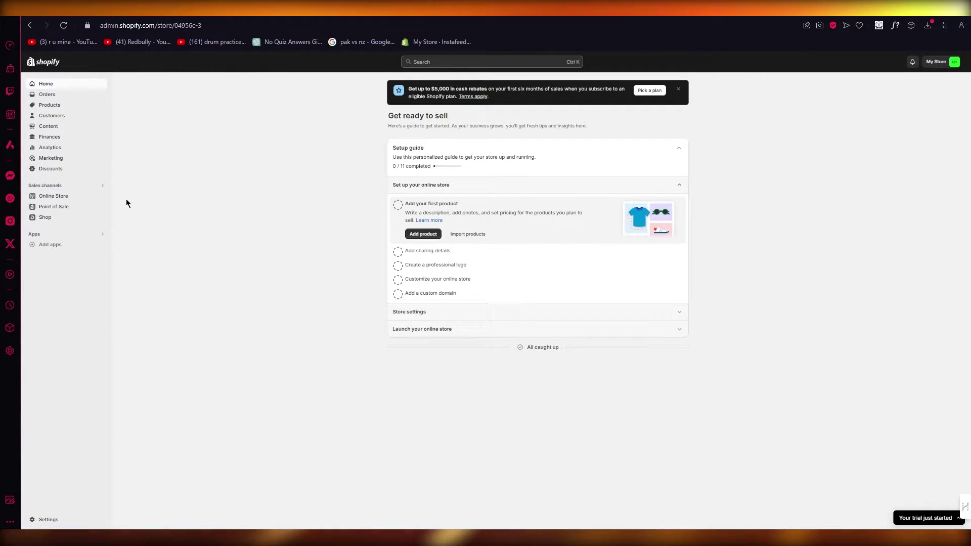
Open the store's Payments settings and review the Shopify Payments, PayPal and manual payment options.
{"action": "left_click", "coordinate": [64, 520]}
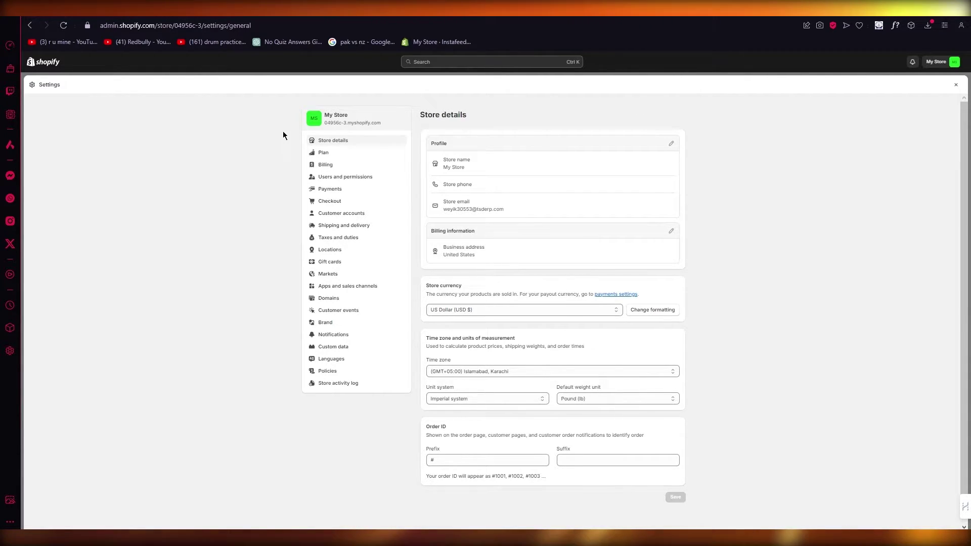
{"action": "left_click", "coordinate": [324, 192]}
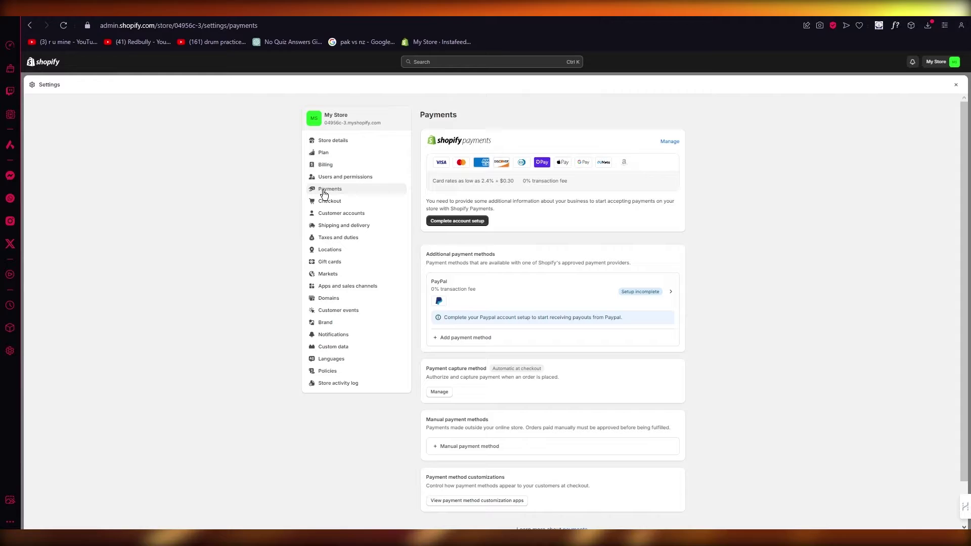
{"action": "scroll", "coordinate": [583, 332], "scroll_direction": "down", "scroll_amount": 1}
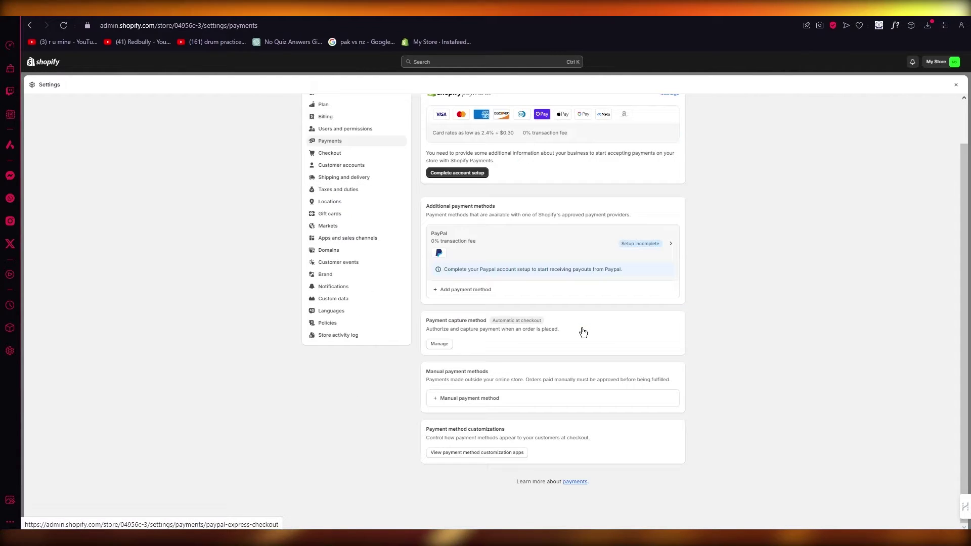
{"action": "scroll", "coordinate": [581, 328], "scroll_direction": "up", "scroll_amount": 1}
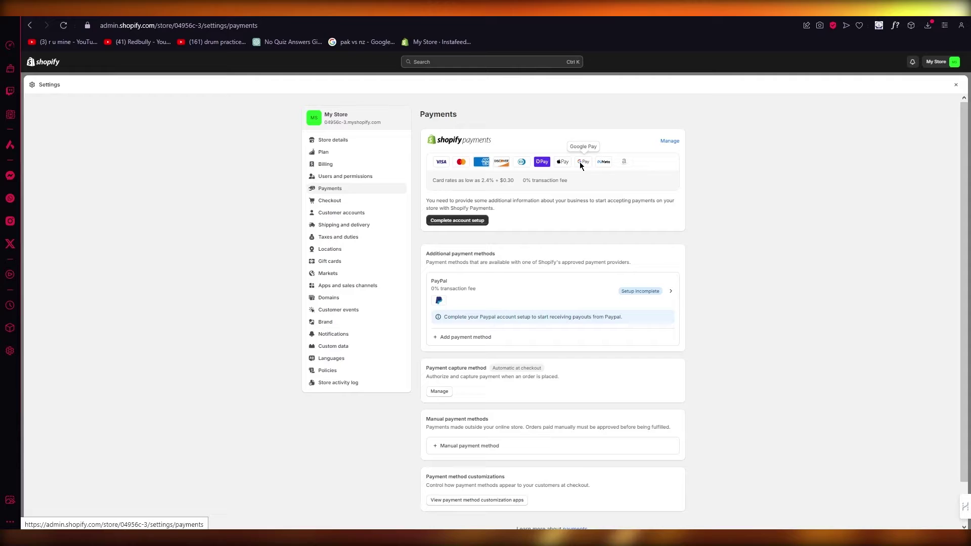
{"action": "left_click", "coordinate": [475, 338]}
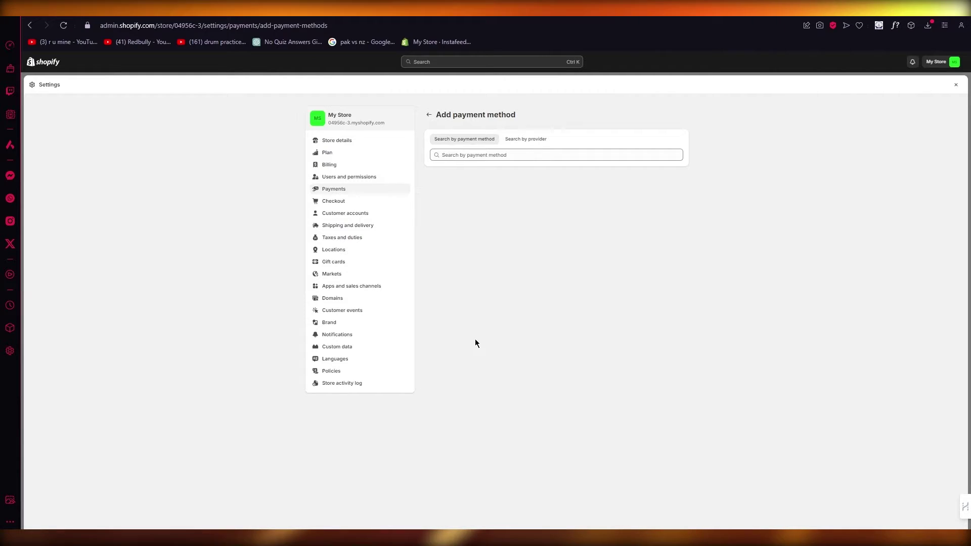
{"action": "left_click", "coordinate": [495, 155]}
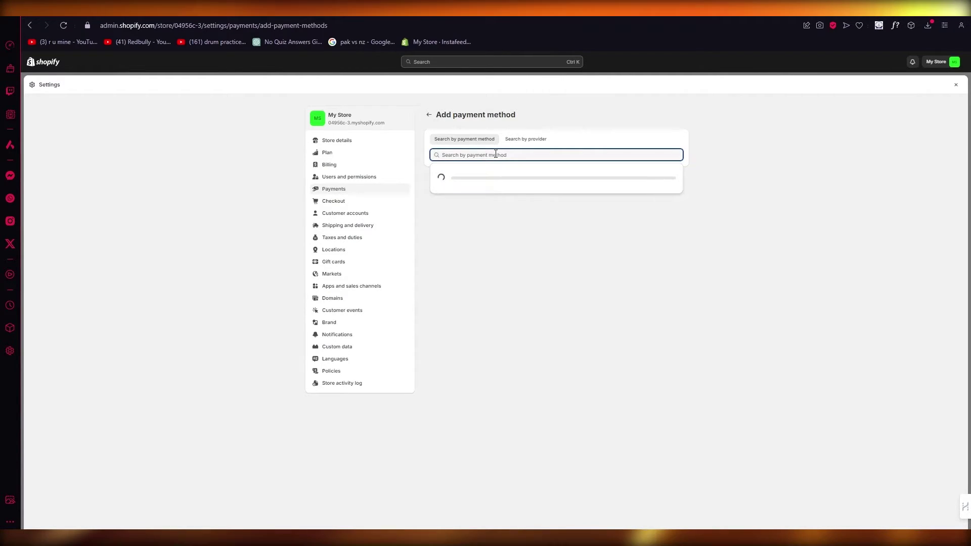
{"action": "left_click", "coordinate": [750, 150]}
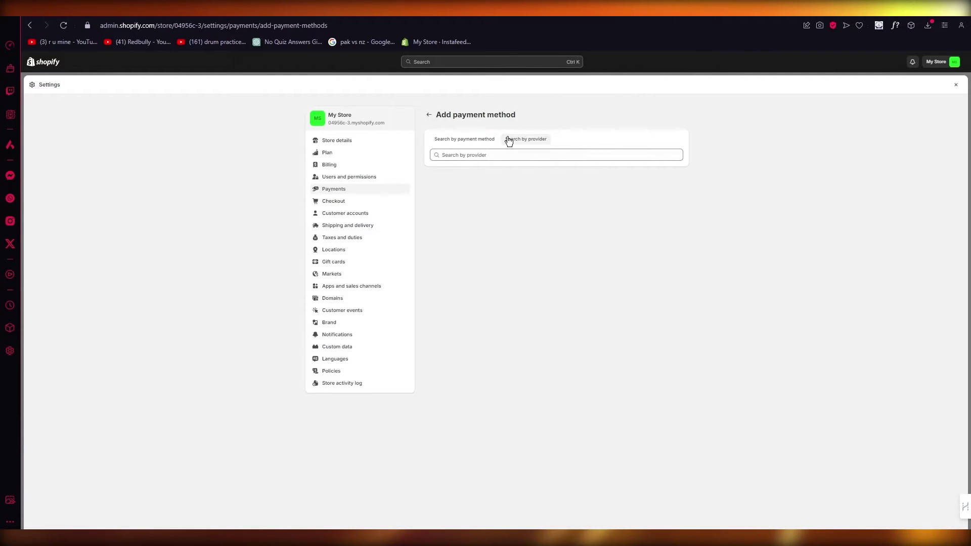
{"action": "left_click", "coordinate": [465, 140]}
{"action": "left_click", "coordinate": [426, 114]}
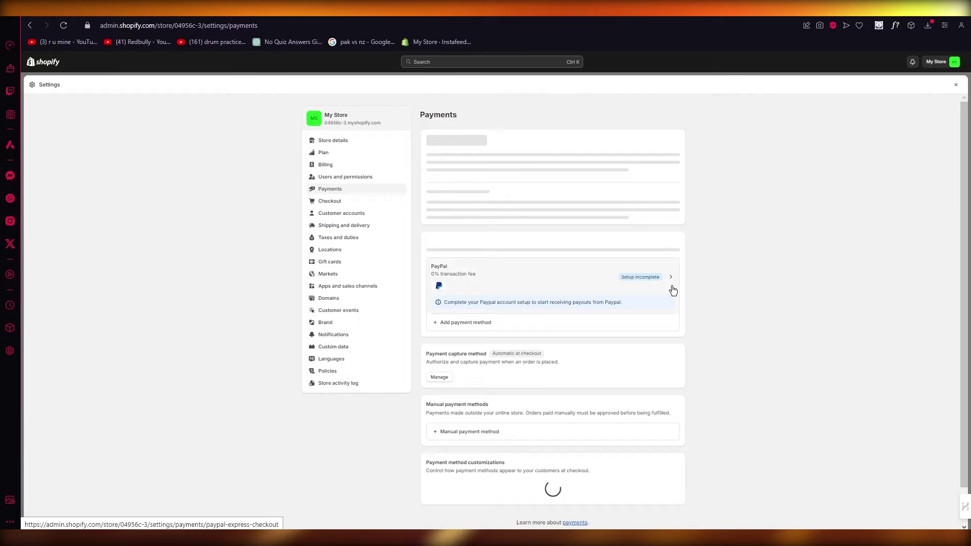
{"action": "left_click", "coordinate": [673, 291]}
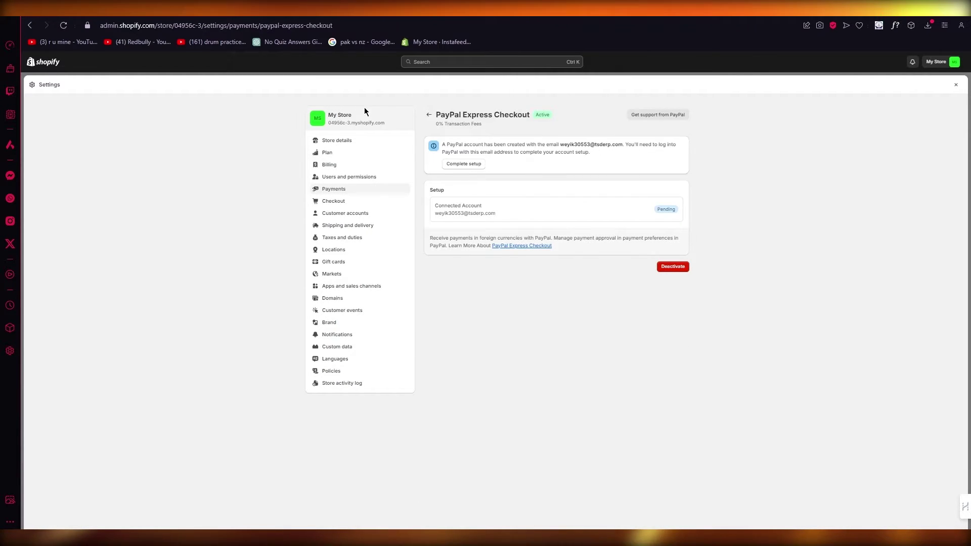
{"action": "left_click", "coordinate": [429, 116]}
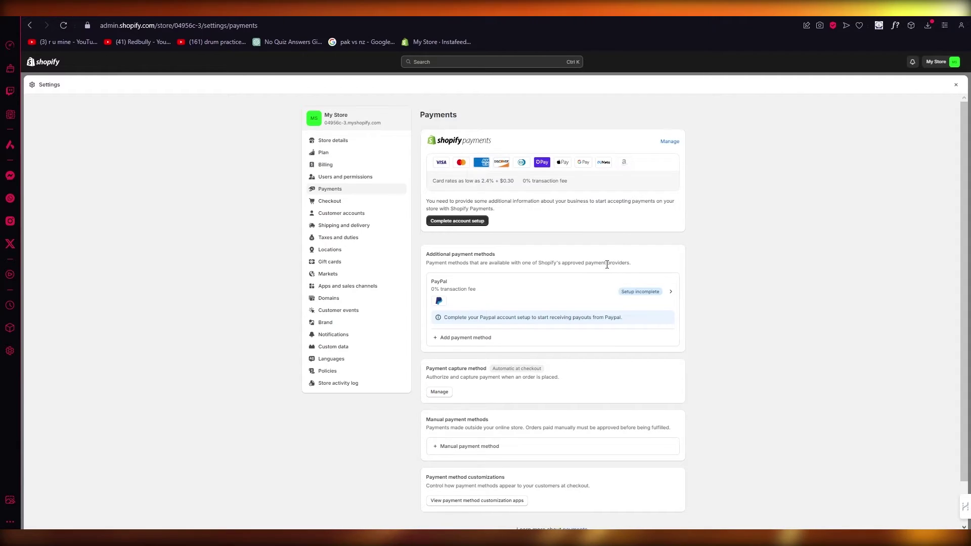
Deactivate Shopify Payments with 'In-person selling is not supported' as the reason.
{"action": "left_click", "coordinate": [665, 141]}
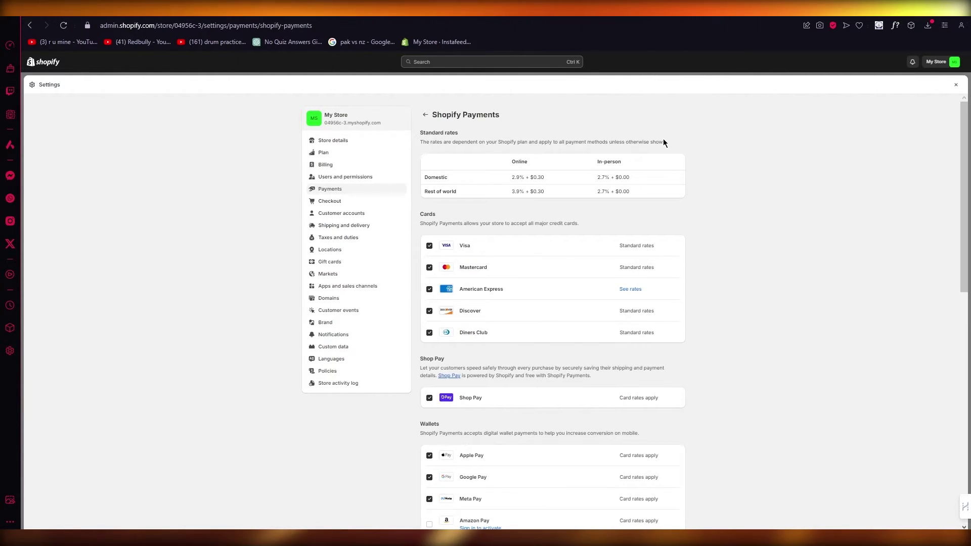
{"action": "scroll", "coordinate": [665, 121], "scroll_direction": "down", "scroll_amount": 6}
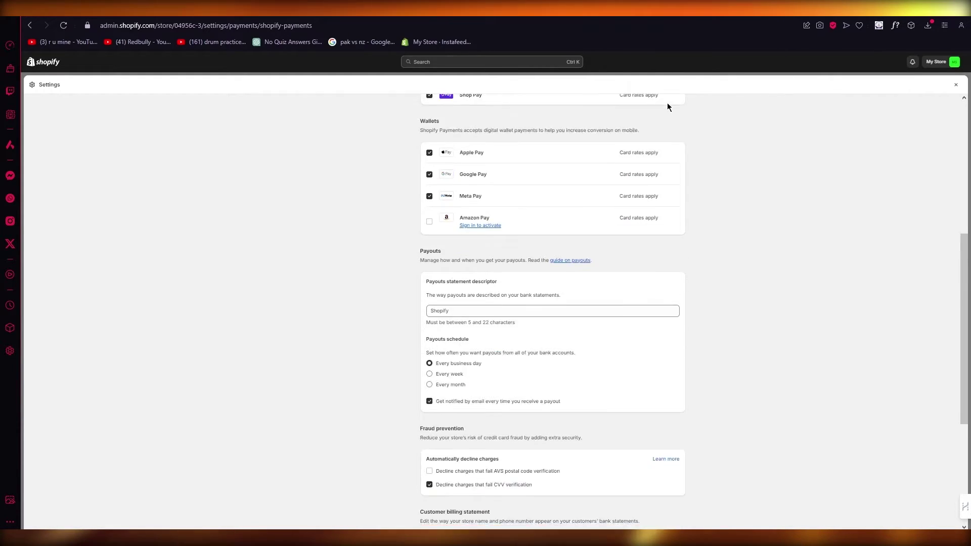
{"action": "scroll", "coordinate": [668, 107], "scroll_direction": "down", "scroll_amount": 5}
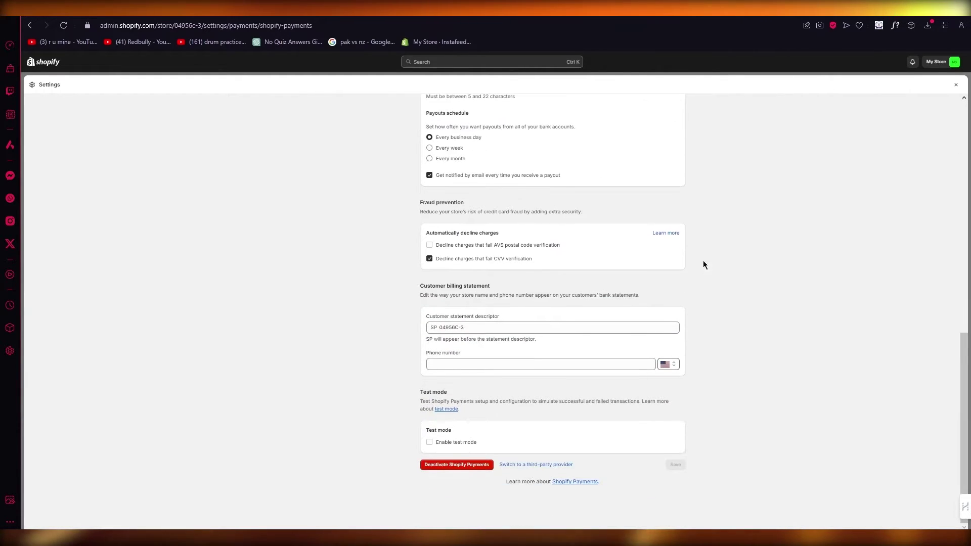
{"action": "left_click", "coordinate": [475, 466]}
{"action": "left_click", "coordinate": [451, 337]}
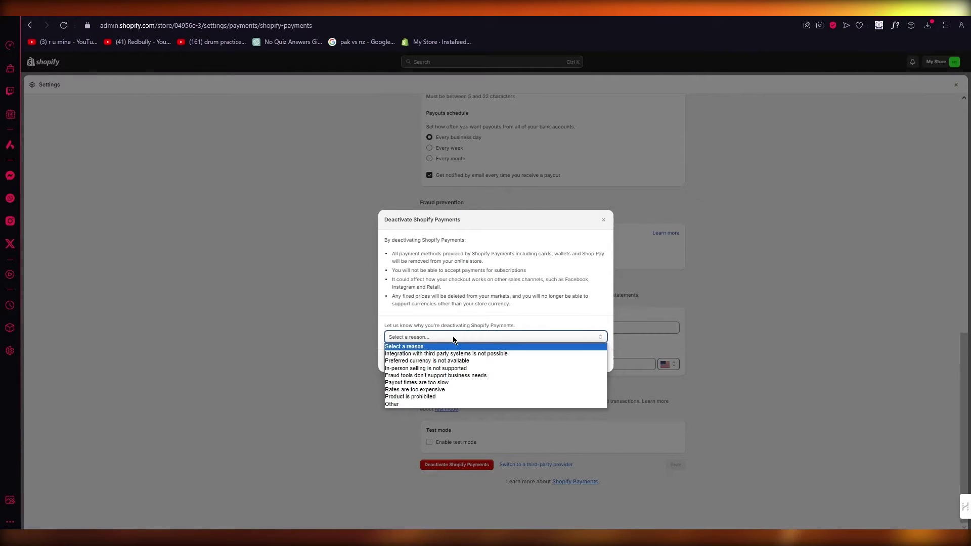
{"action": "left_click", "coordinate": [466, 370]}
{"action": "left_click", "coordinate": [565, 360]}
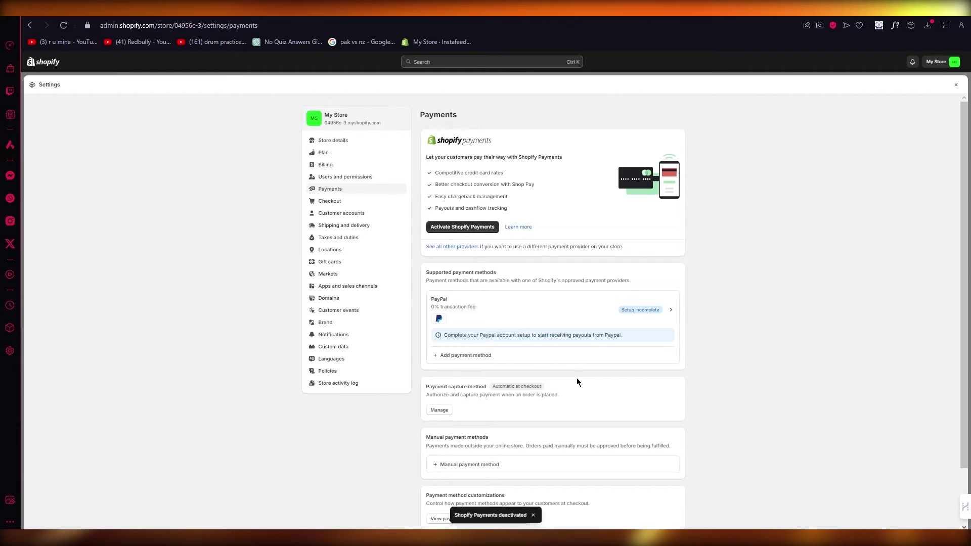
{"action": "scroll", "coordinate": [609, 321], "scroll_direction": "down", "scroll_amount": 3}
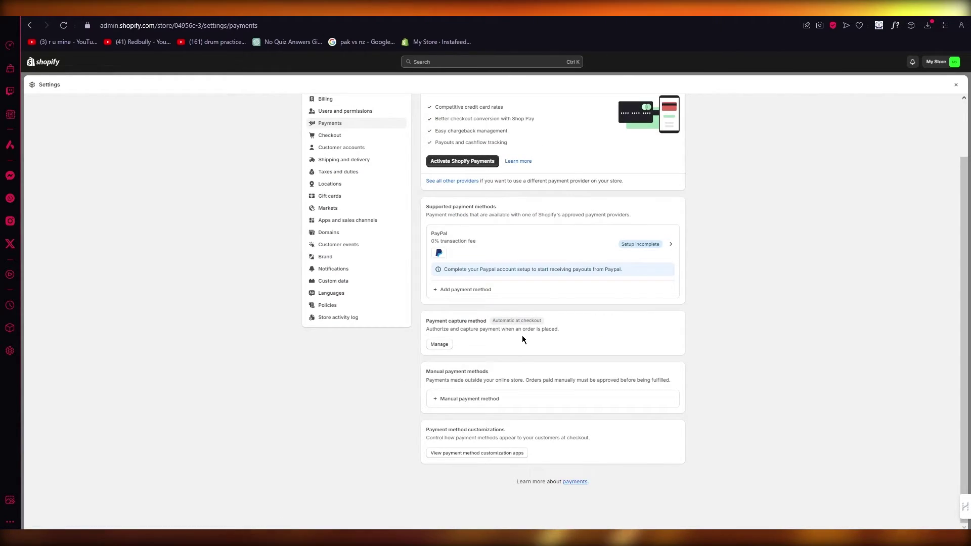
{"action": "left_click", "coordinate": [463, 398]}
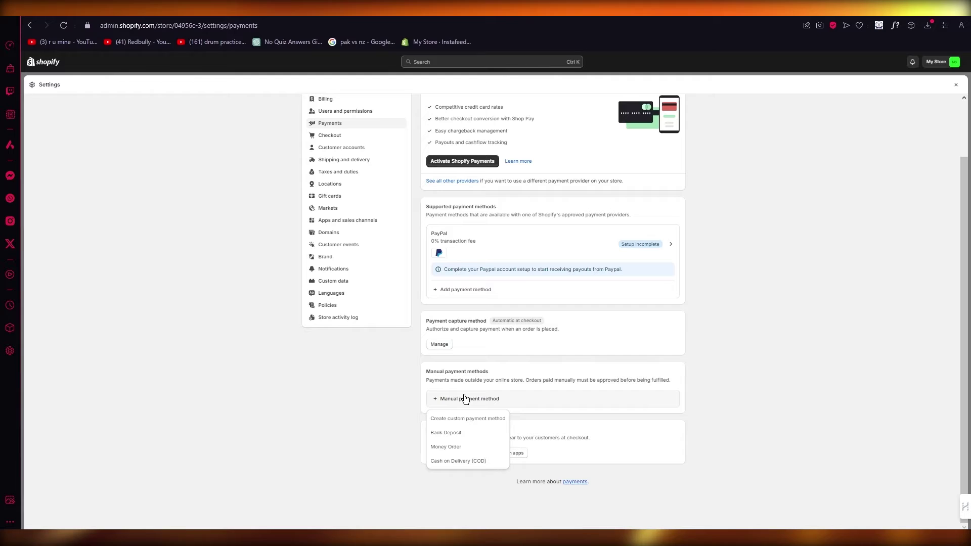
{"action": "left_click", "coordinate": [393, 349]}
{"action": "scroll", "coordinate": [393, 348], "scroll_direction": "up", "scroll_amount": 2}
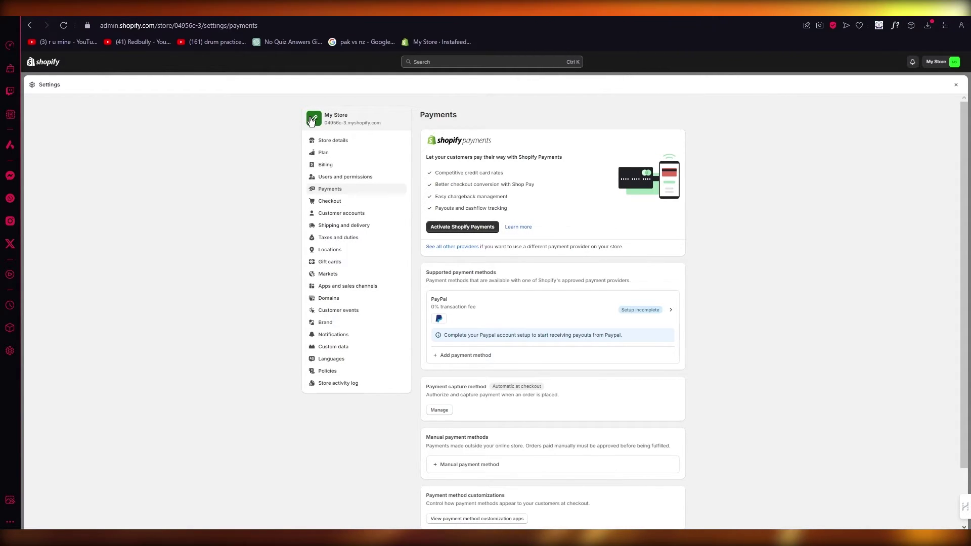
{"action": "scroll", "coordinate": [613, 153], "scroll_direction": "down", "scroll_amount": 2}
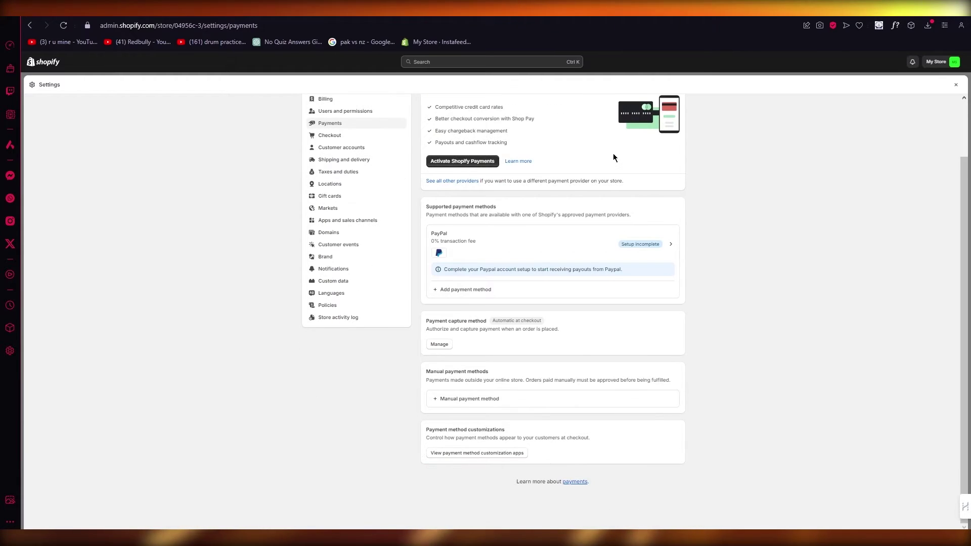
{"action": "scroll", "coordinate": [612, 153], "scroll_direction": "up", "scroll_amount": 2}
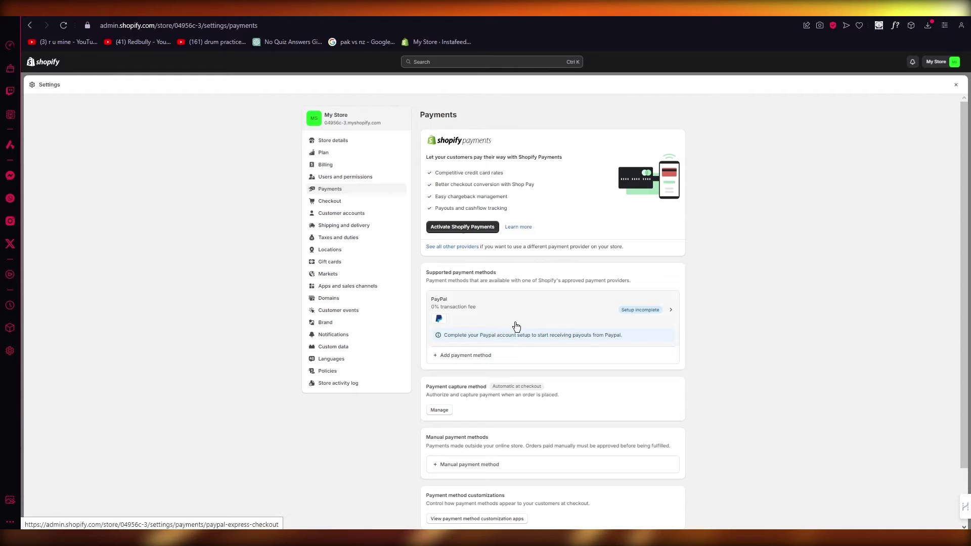
{"action": "left_click", "coordinate": [481, 354]}
{"action": "left_click", "coordinate": [480, 155]}
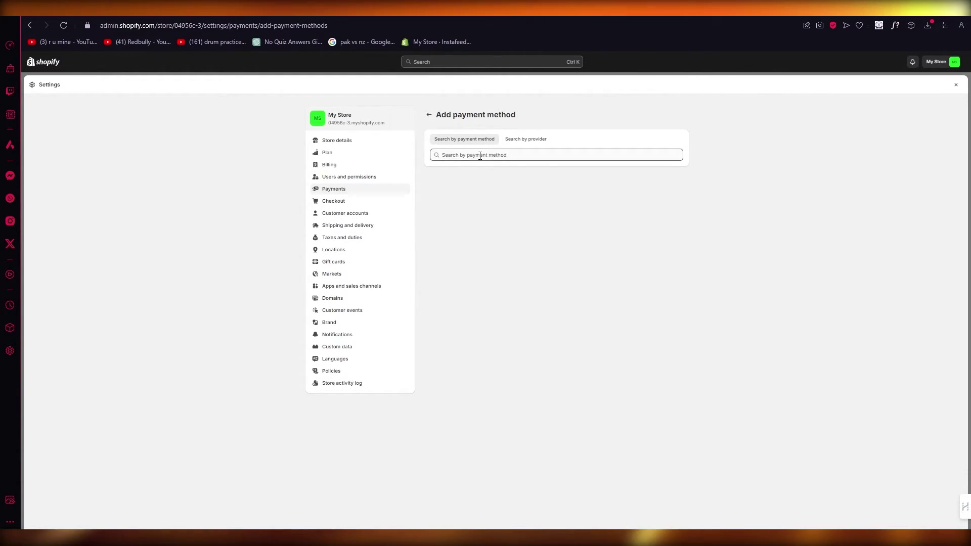
{"action": "type", "text": "strip"}
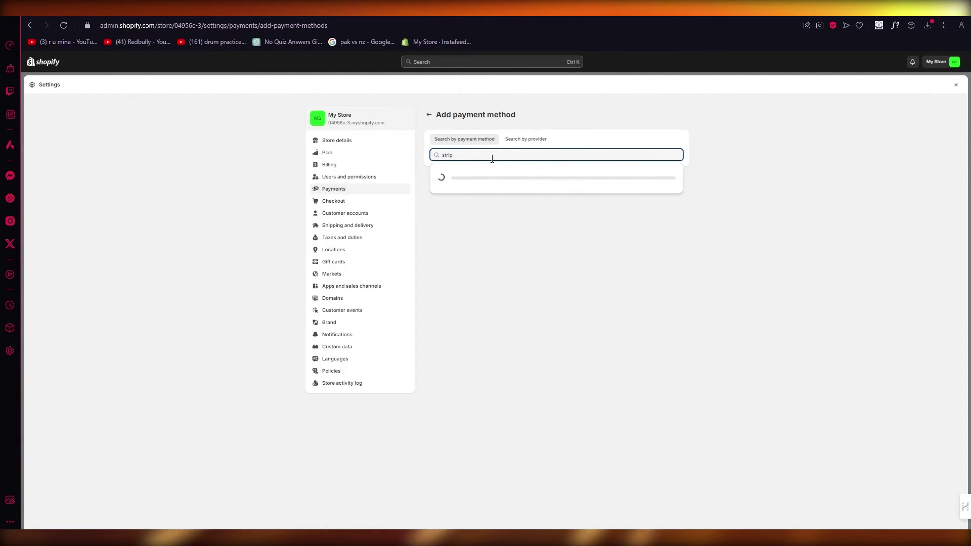
{"action": "type", "text": "e"}
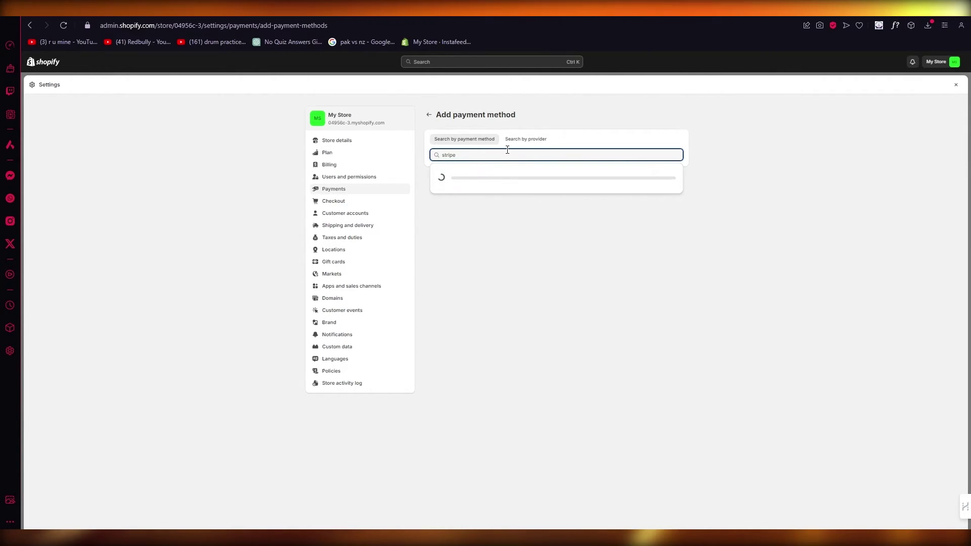
{"action": "left_click", "coordinate": [523, 147]}
{"action": "left_click", "coordinate": [509, 153]}
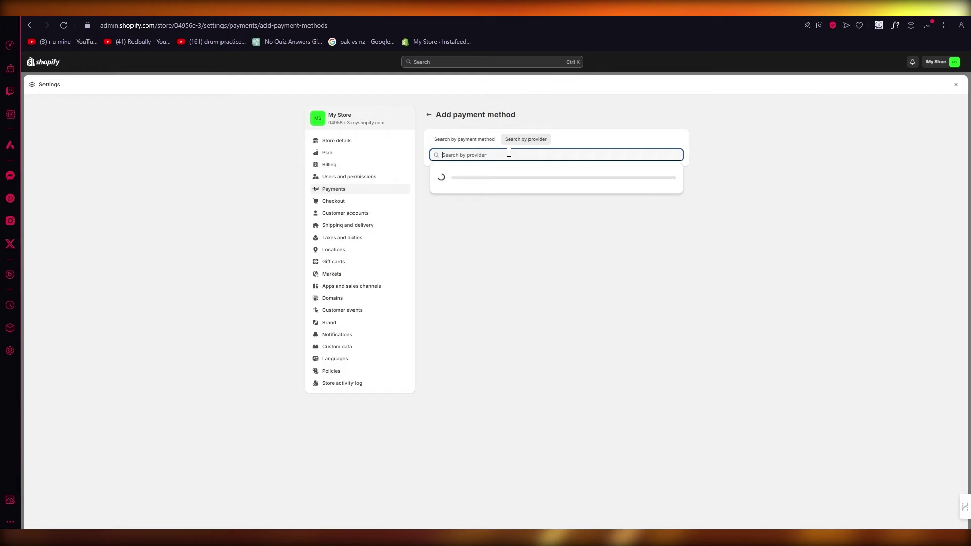
{"action": "type", "text": "stripe"}
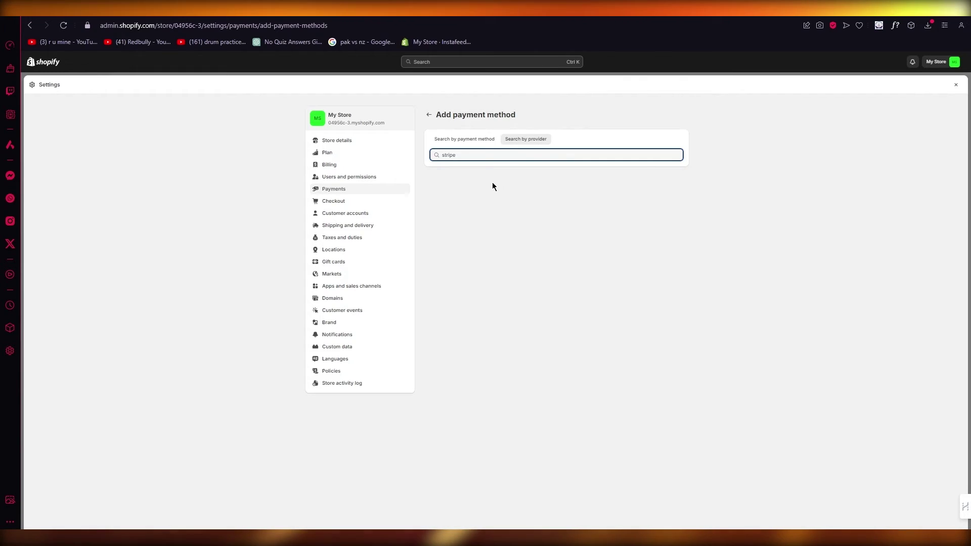
Open the PayPal Express Checkout settings from Payments and close the PayPal sign-up tab.
{"action": "left_click", "coordinate": [429, 114]}
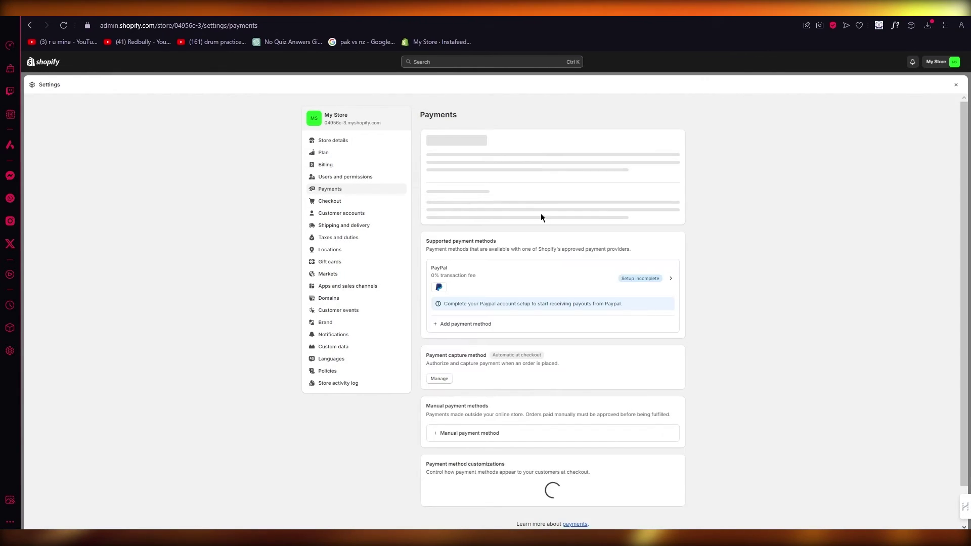
{"action": "left_click", "coordinate": [544, 274]}
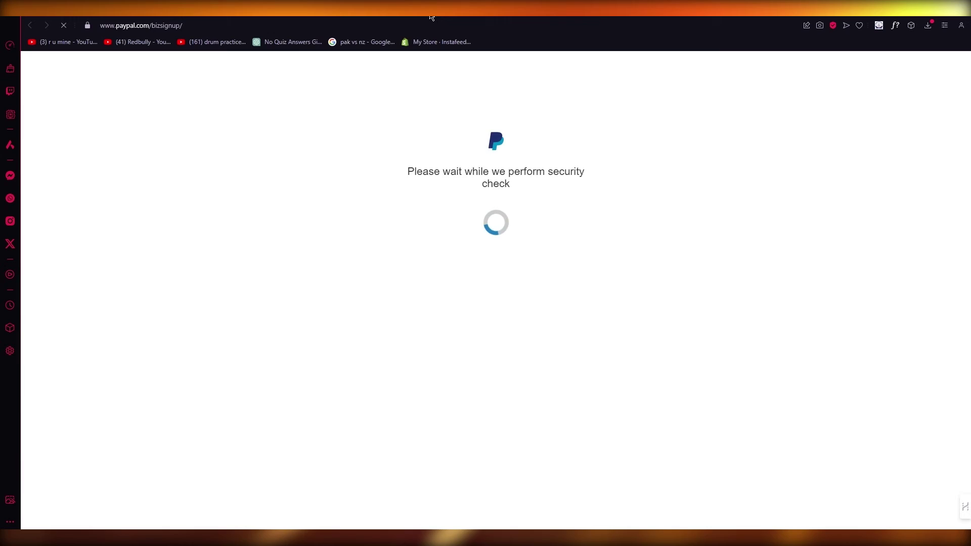
{"action": "key", "text": "ctrl+w"}
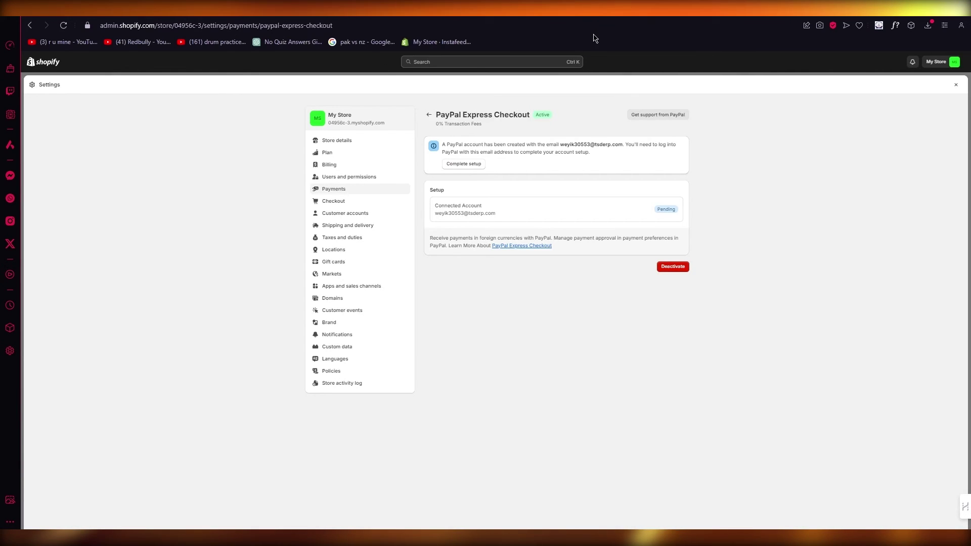
Close Settings to return to the Home page's setup guide.
{"action": "left_click", "coordinate": [956, 84]}
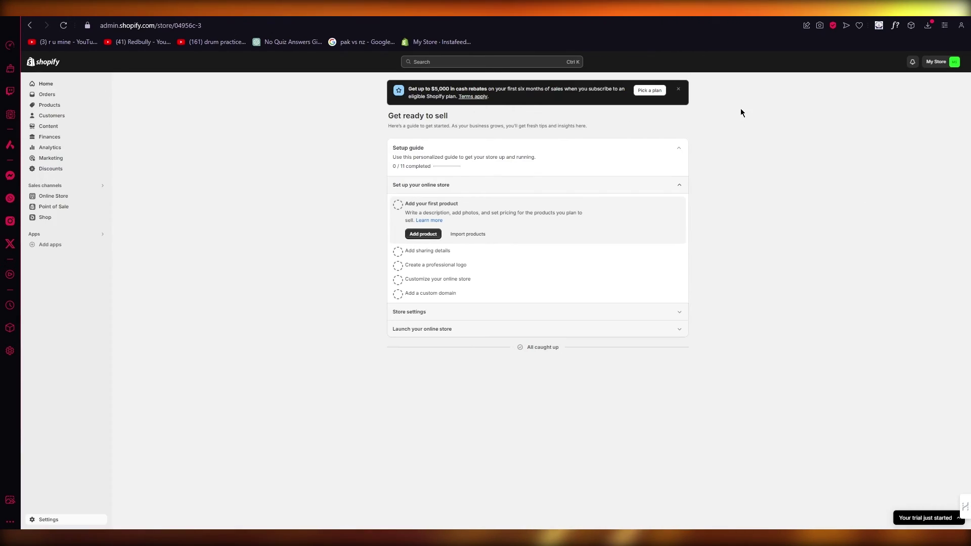